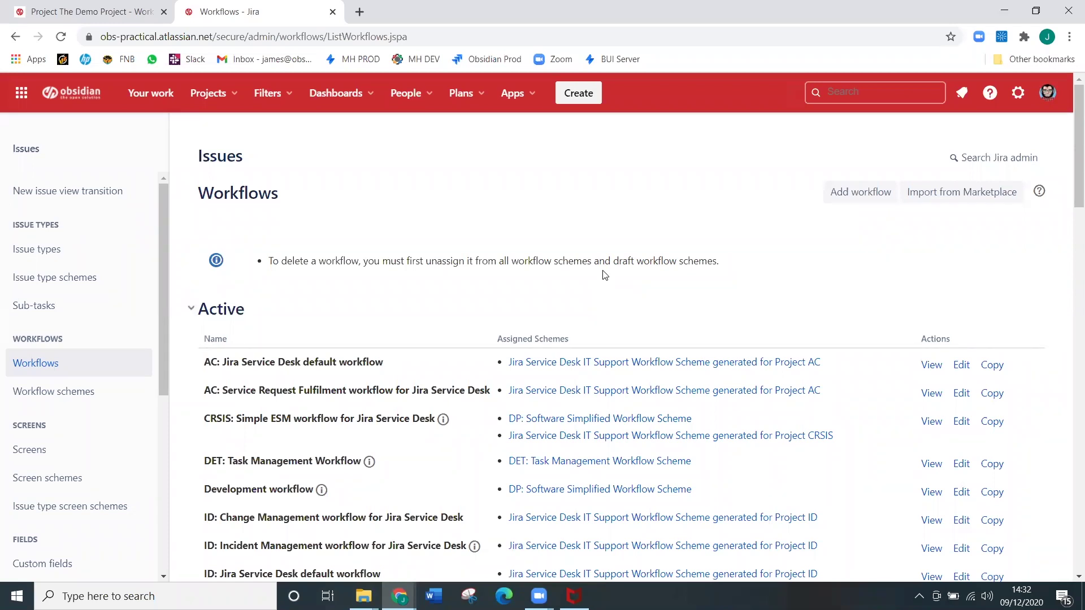
Step: Add a new workflow called 'Simple Workflow'
{"action": "left_click", "coordinate": [839, 202]}
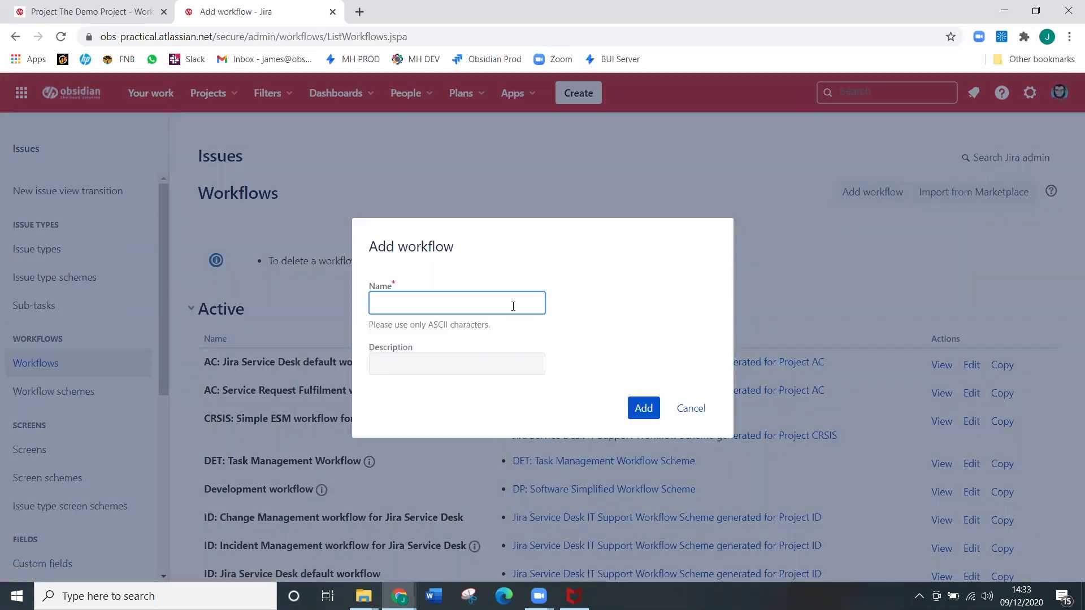
{"action": "type", "text": "Simple Wor"}
{"action": "type", "text": "kflow"}
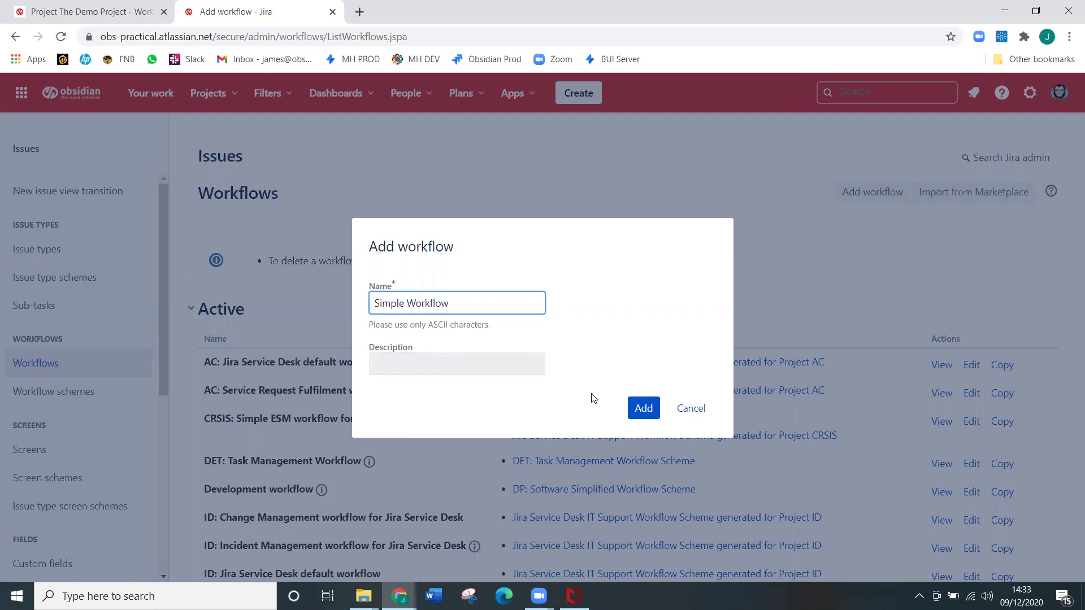
{"action": "left_click", "coordinate": [643, 409]}
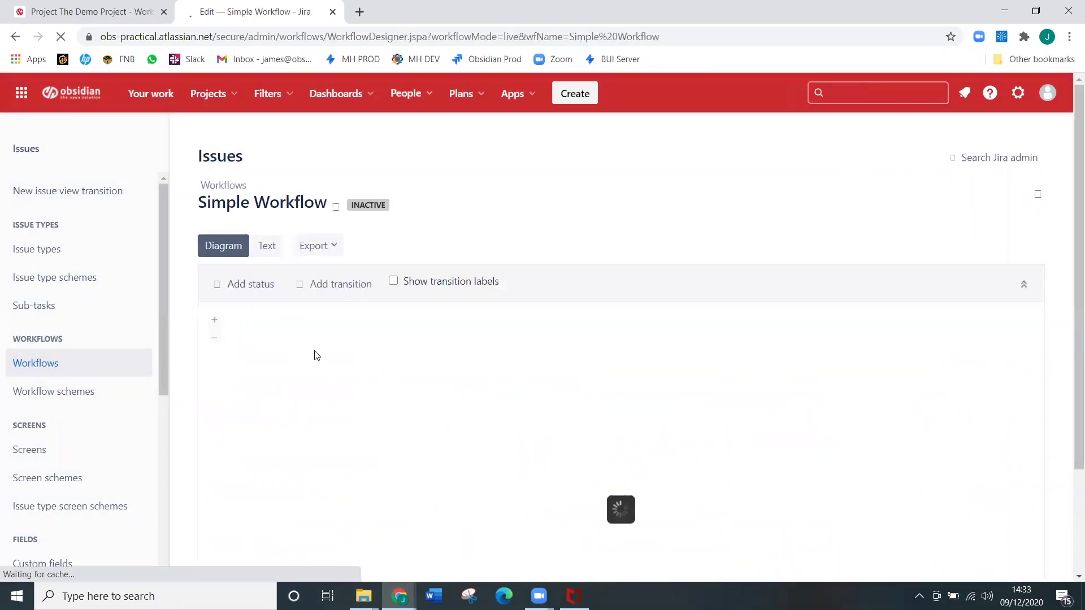
{"action": "scroll", "coordinate": [502, 230], "scroll_direction": "down", "scroll_amount": 2}
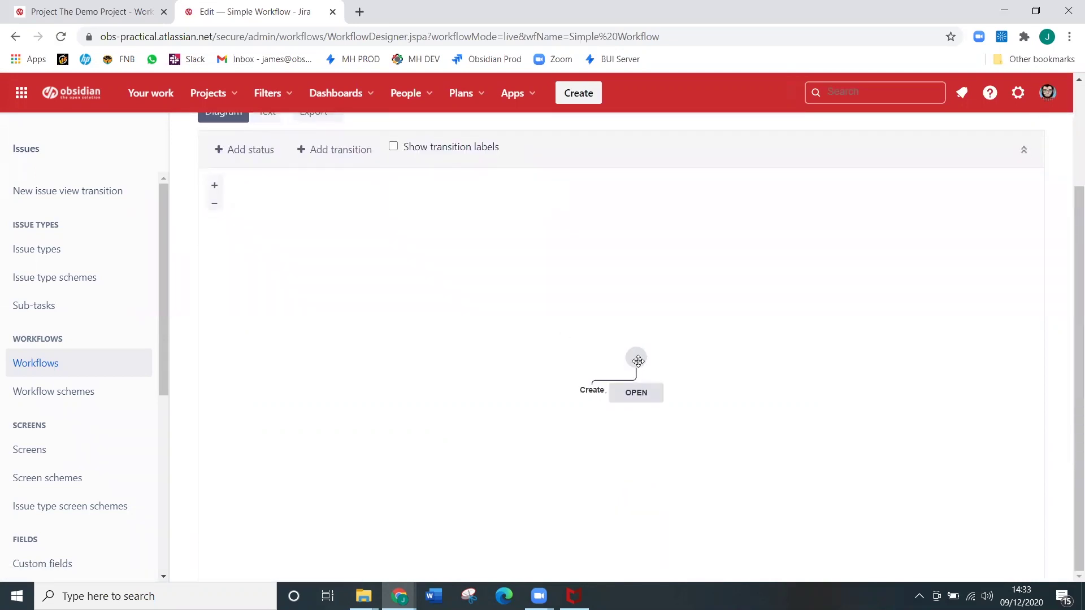
Step: Drag the start circle and the OPEN status node up and to the left in the diagram
{"action": "left_click_drag", "start_coordinate": [636, 358], "coordinate": [523, 255]}
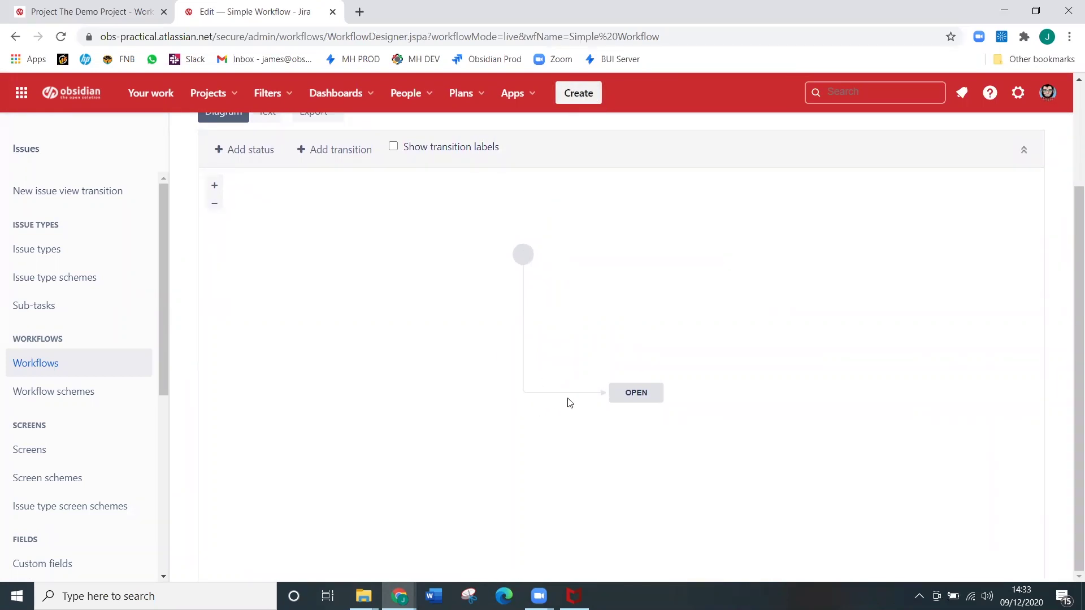
{"action": "left_click_drag", "start_coordinate": [634, 391], "coordinate": [610, 299]}
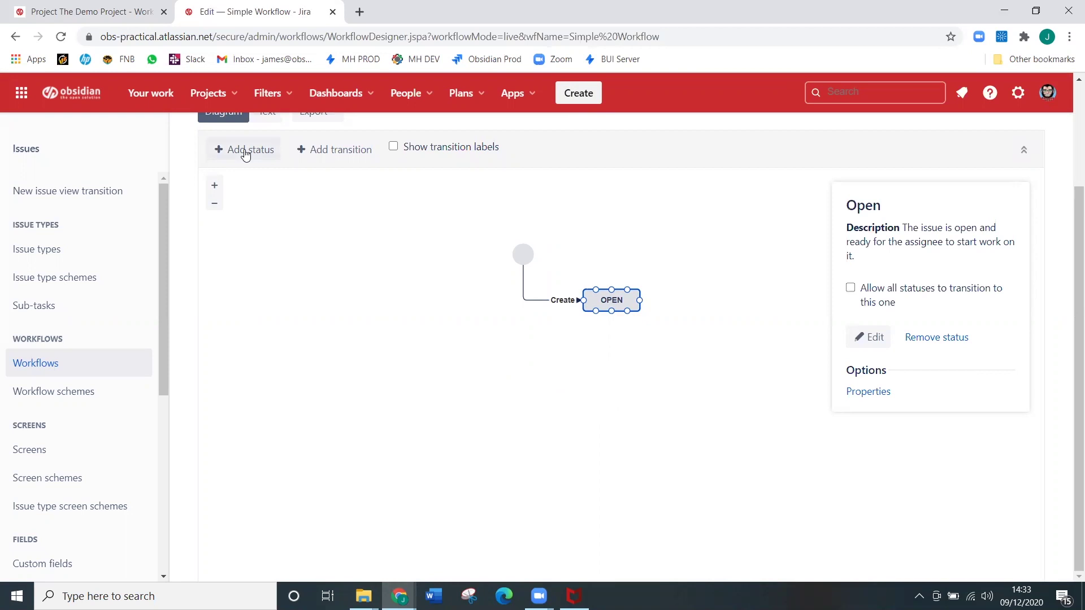
Step: Add the In Progress status and place it below OPEN
{"action": "left_click", "coordinate": [245, 154]}
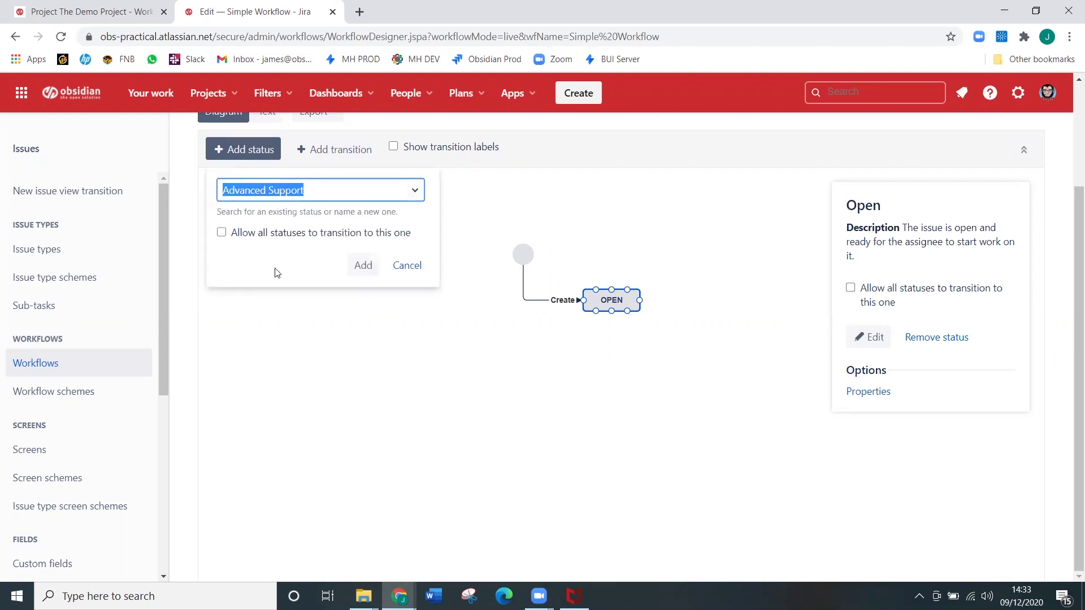
{"action": "type", "text": "In"}
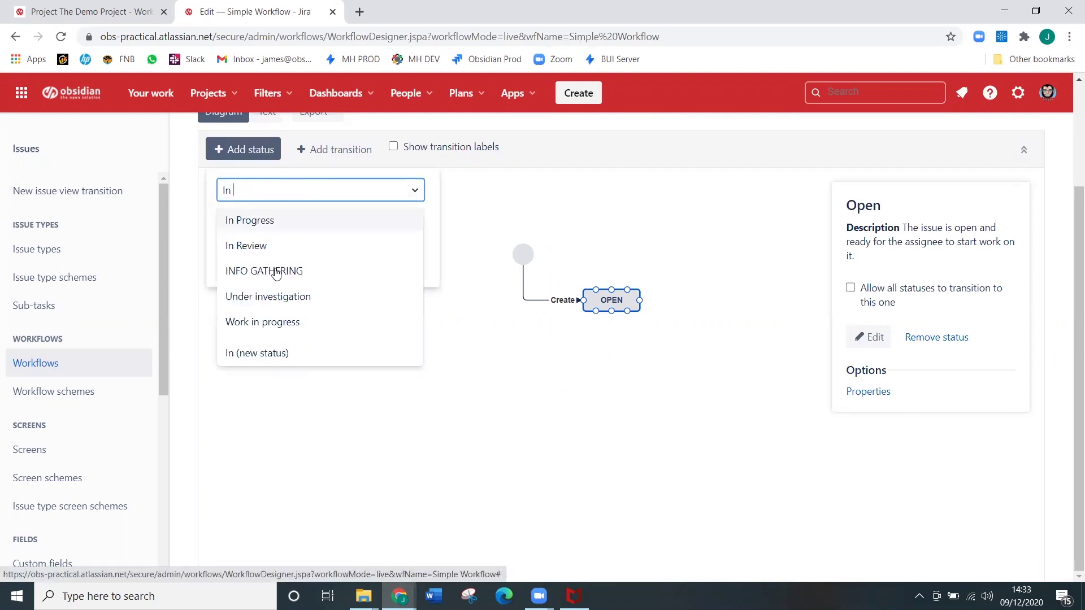
{"action": "left_click", "coordinate": [285, 222]}
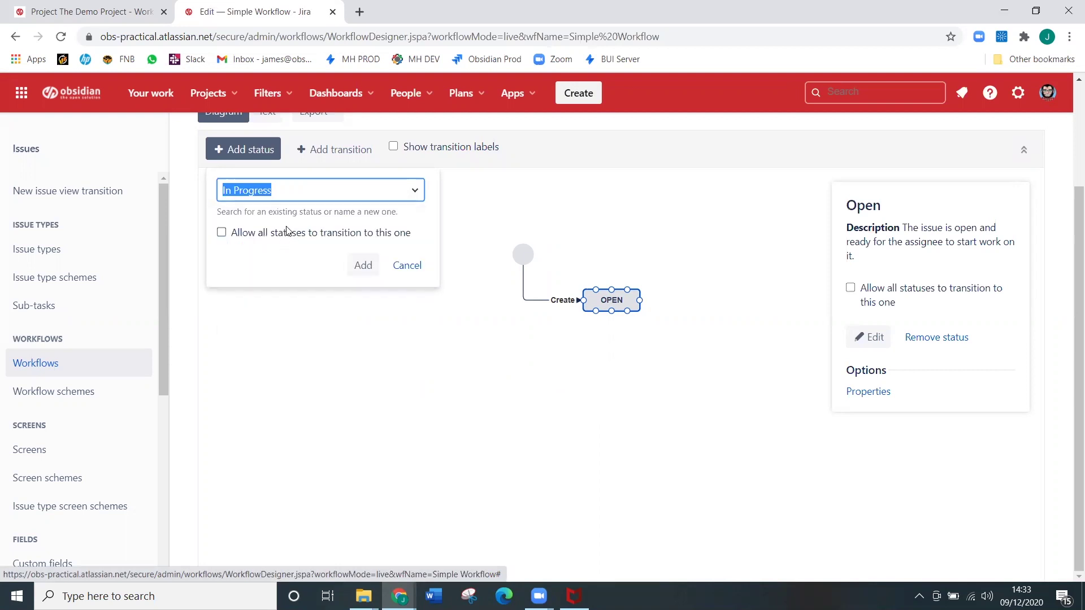
{"action": "left_click", "coordinate": [362, 266]}
{"action": "left_click_drag", "start_coordinate": [611, 243], "coordinate": [611, 366]}
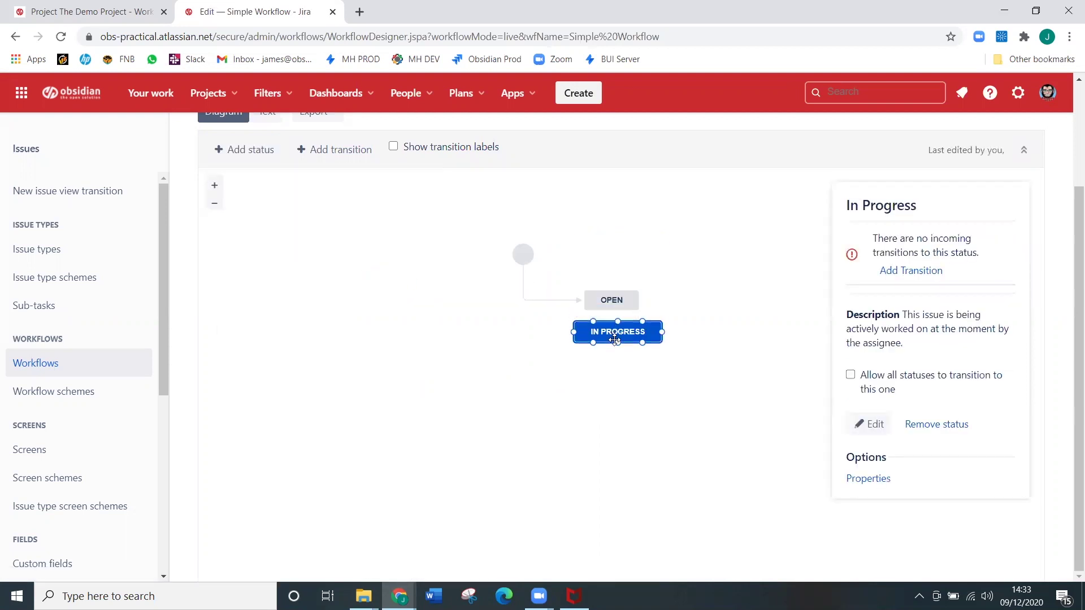
Step: Add the Done status and place it below IN PROGRESS
{"action": "left_click", "coordinate": [249, 160]}
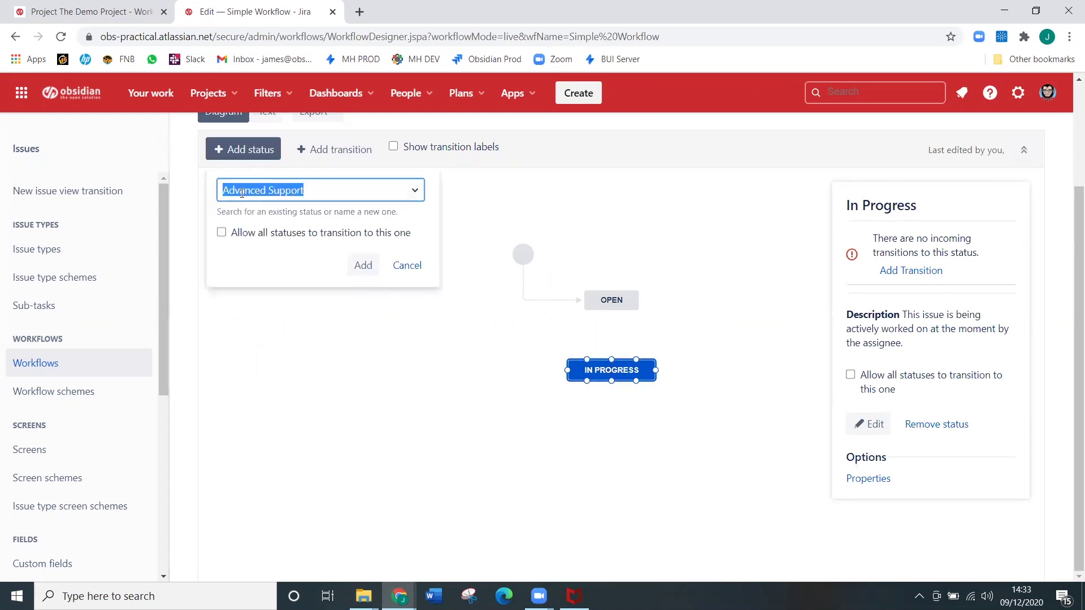
{"action": "type", "text": "Do"}
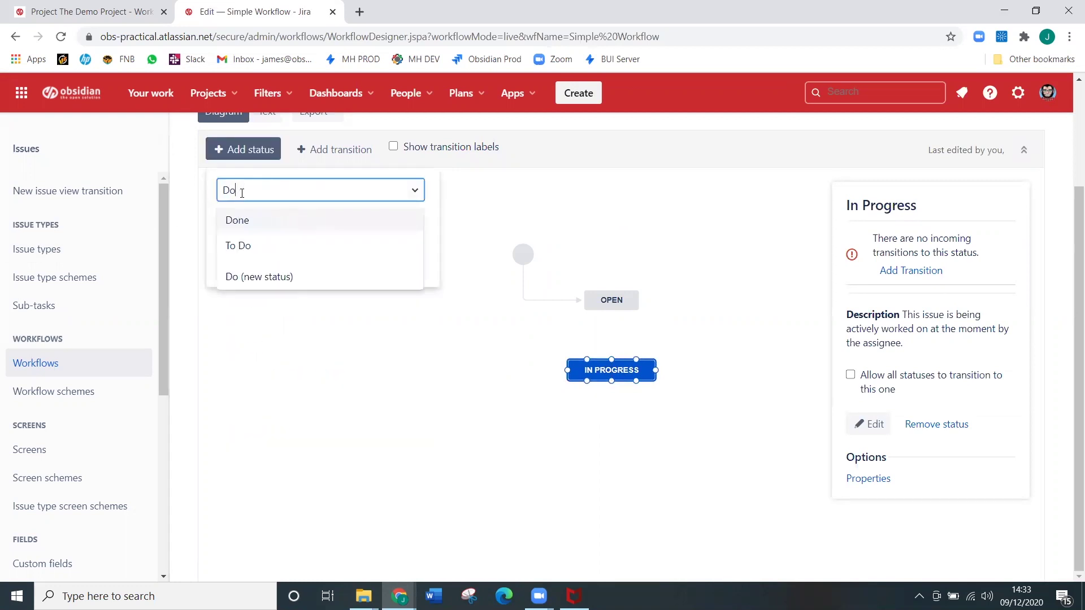
{"action": "left_click", "coordinate": [256, 225]}
{"action": "left_click", "coordinate": [363, 266]}
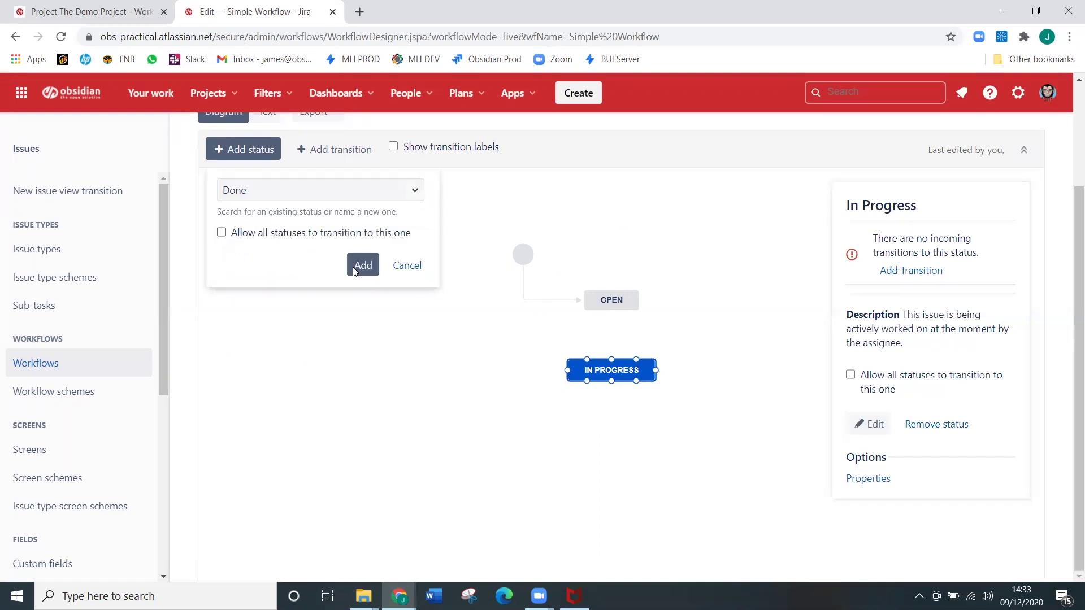
{"action": "left_click_drag", "start_coordinate": [626, 246], "coordinate": [616, 440]}
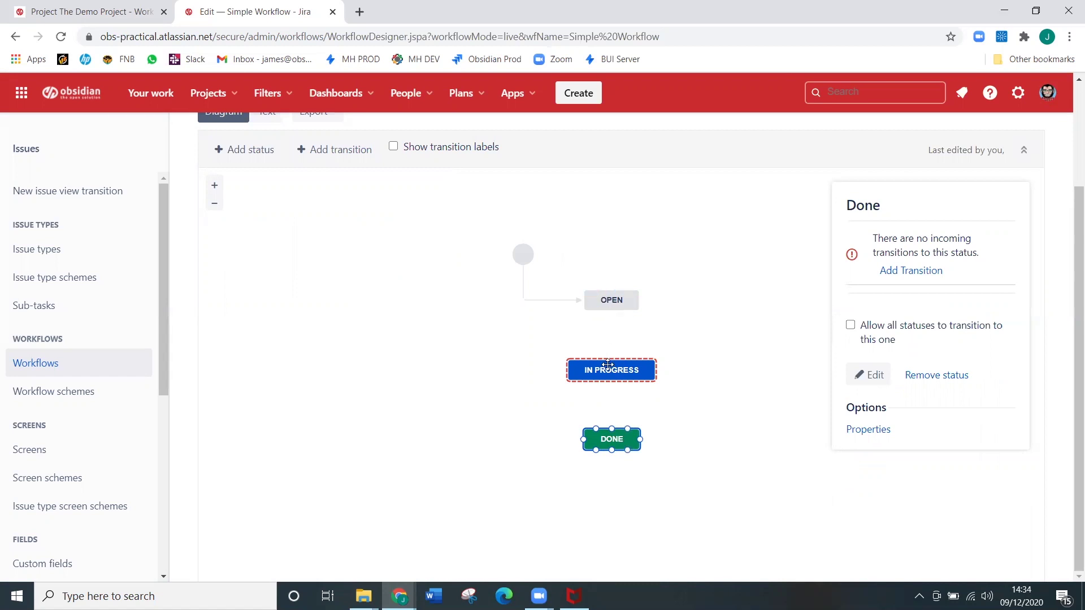
{"action": "mouse_move", "coordinate": [612, 440]}
{"action": "mouse_move", "coordinate": [611, 300]}
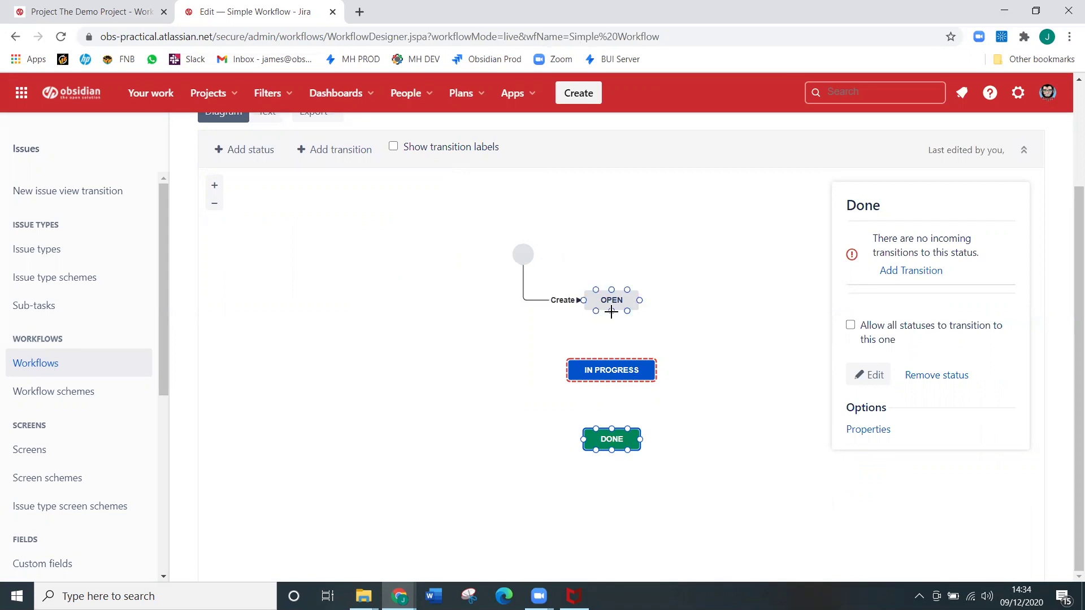
Step: Draw an 'In Progress' transition from OPEN to IN PROGRESS with Screen set to None
{"action": "left_click", "coordinate": [612, 312]}
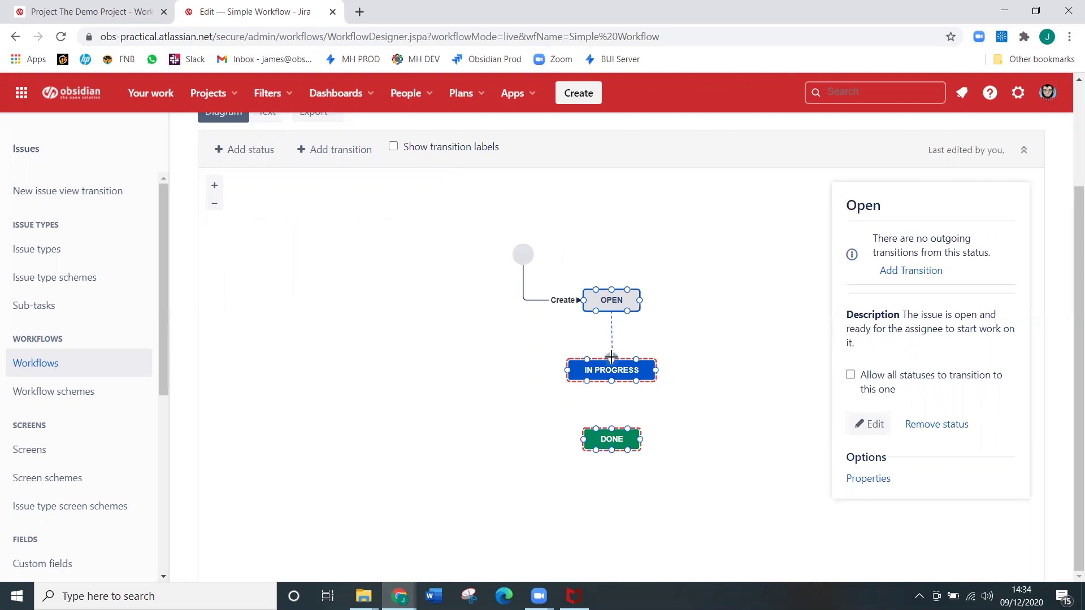
{"action": "left_click_drag", "start_coordinate": [614, 363], "coordinate": [613, 367]}
{"action": "left_click", "coordinate": [407, 356]}
{"action": "type", "text": "In Progress"}
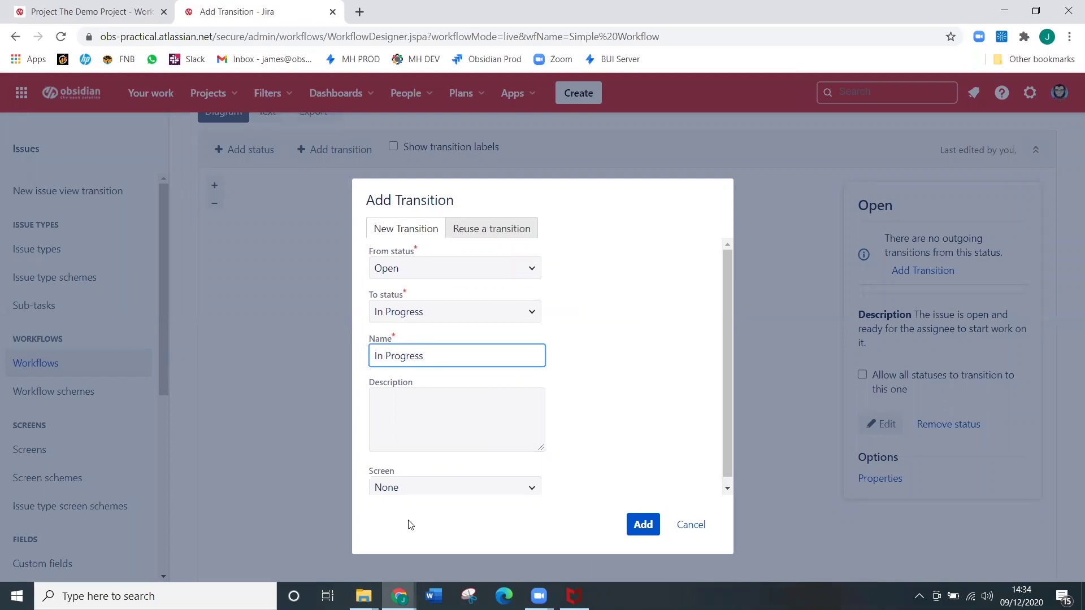
{"action": "scroll", "coordinate": [479, 407], "scroll_direction": "down", "scroll_amount": 1}
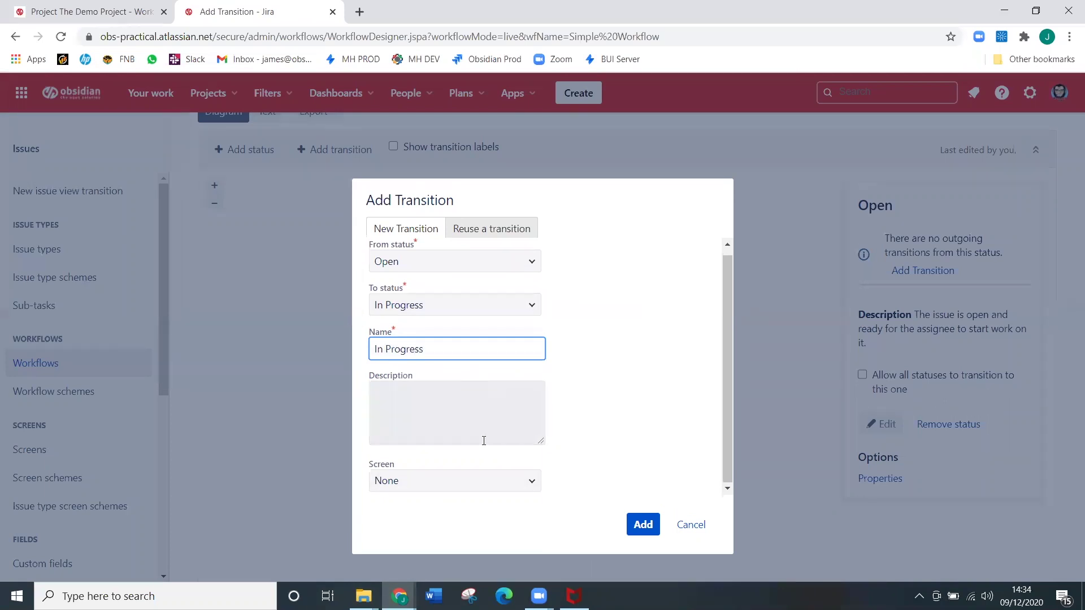
{"action": "left_click", "coordinate": [530, 482]}
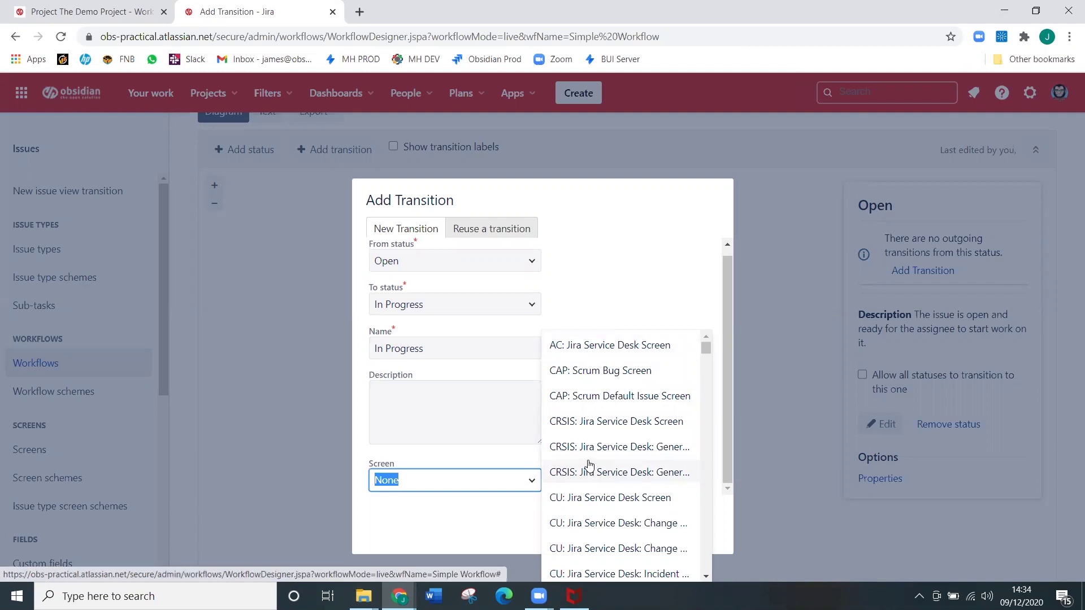
{"action": "left_click", "coordinate": [602, 297]}
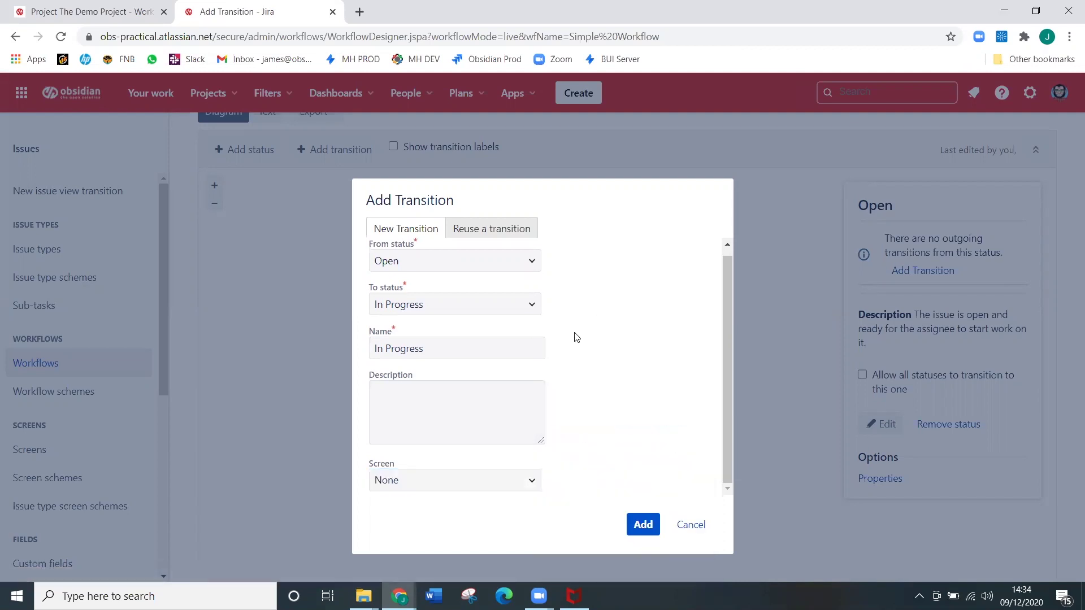
{"action": "left_click", "coordinate": [643, 527]}
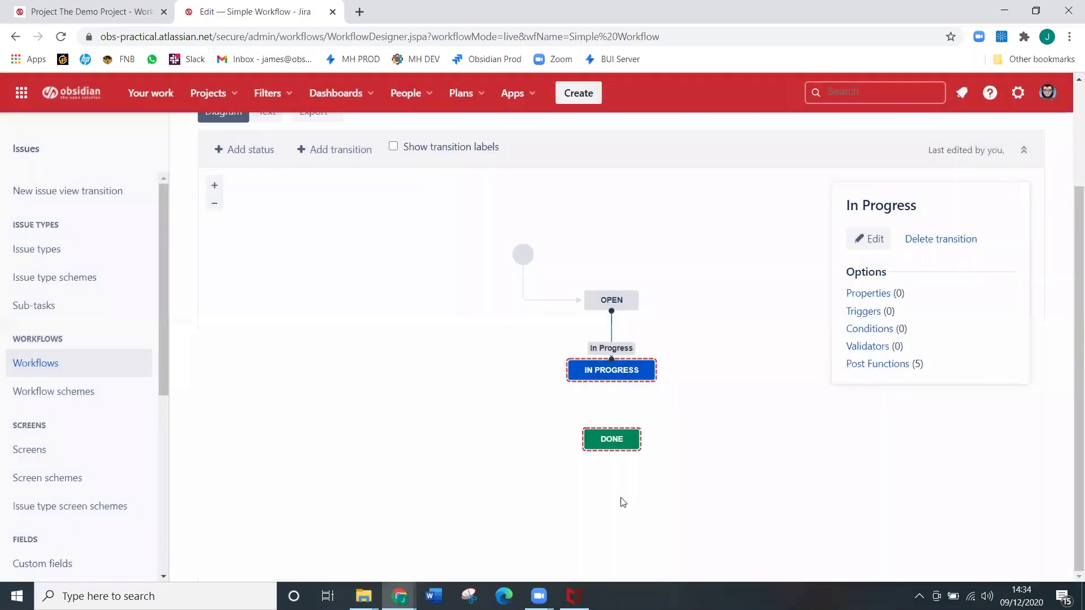
Step: Draw a 'Done' transition from IN PROGRESS to DONE, keeping Screen as None
{"action": "left_click", "coordinate": [611, 371]}
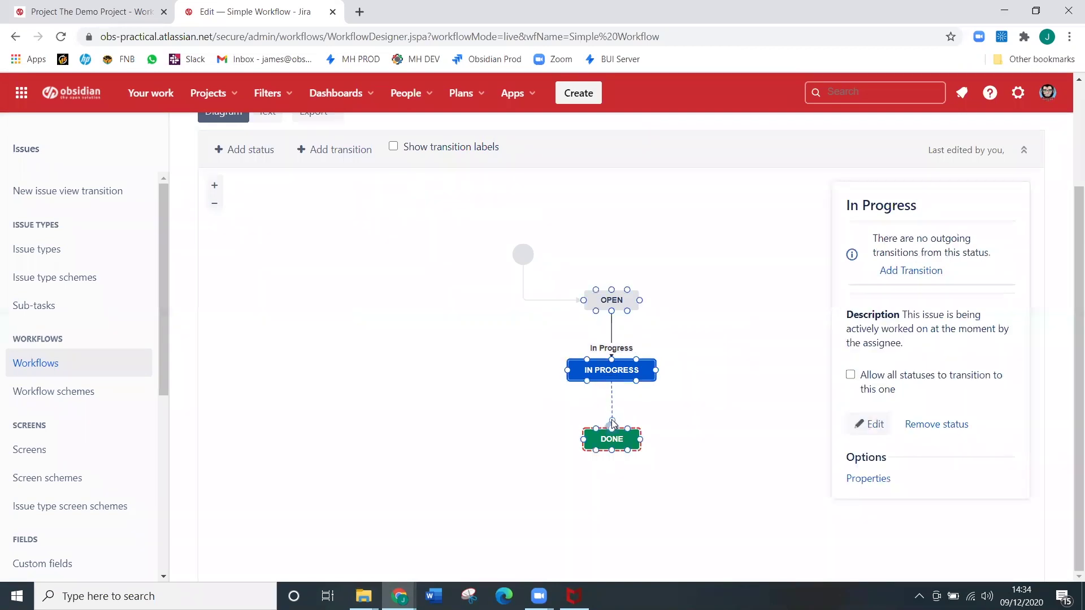
{"action": "left_click_drag", "start_coordinate": [612, 381], "coordinate": [611, 437]}
{"action": "left_click", "coordinate": [441, 354]}
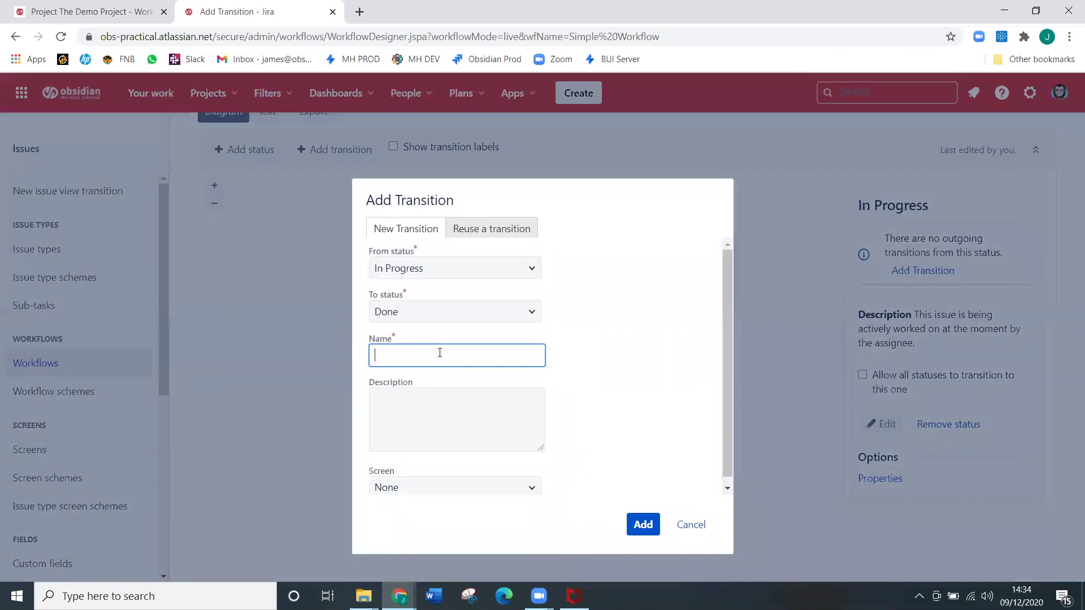
{"action": "type", "text": "Done"}
{"action": "left_click", "coordinate": [534, 490]}
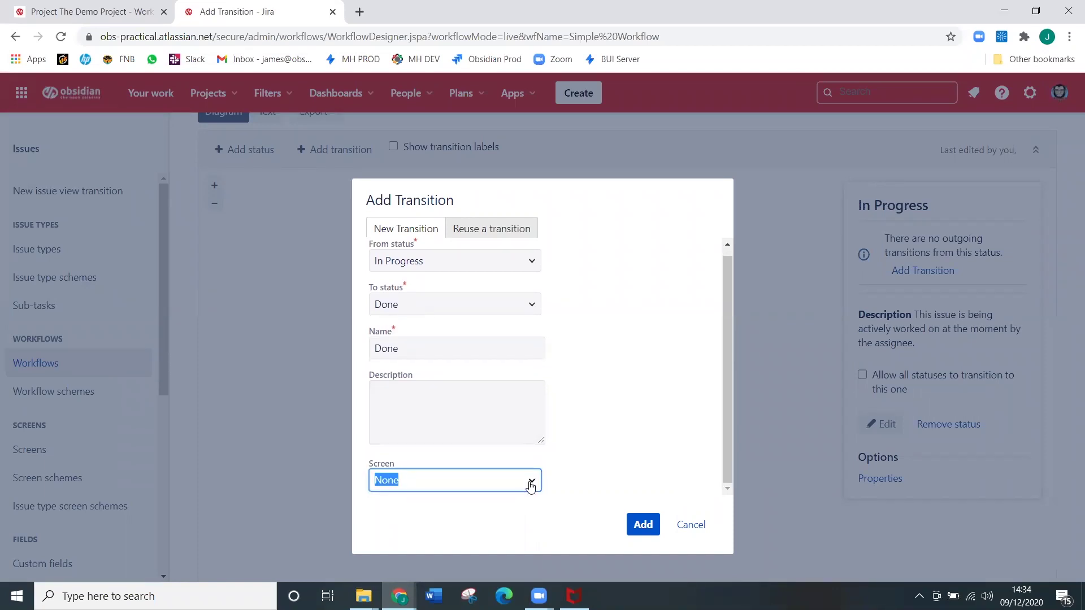
{"action": "left_click", "coordinate": [530, 487]}
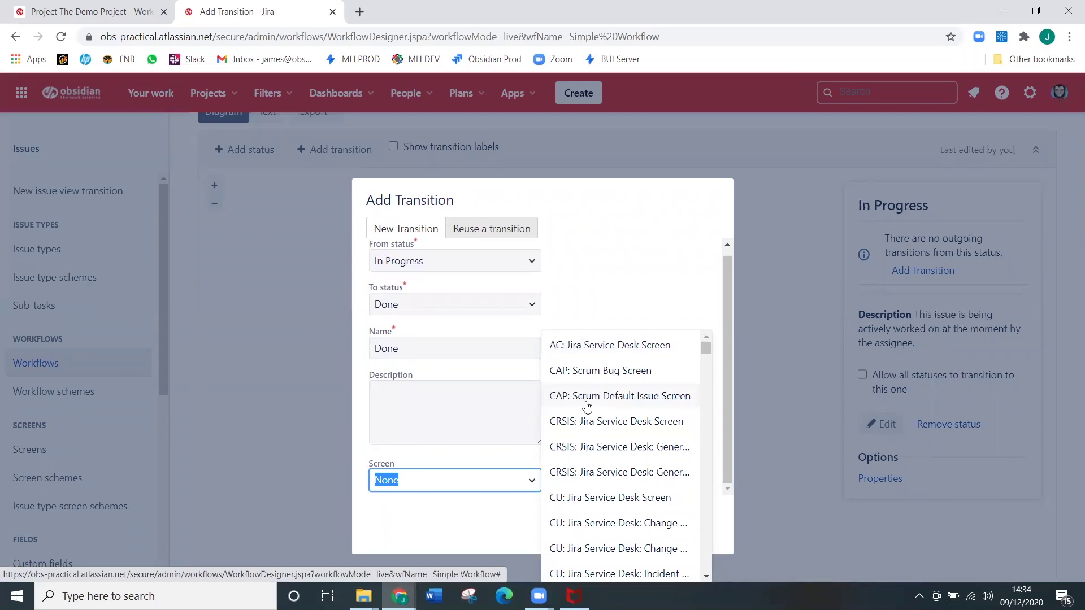
{"action": "key", "text": "Escape"}
{"action": "left_click", "coordinate": [639, 525]}
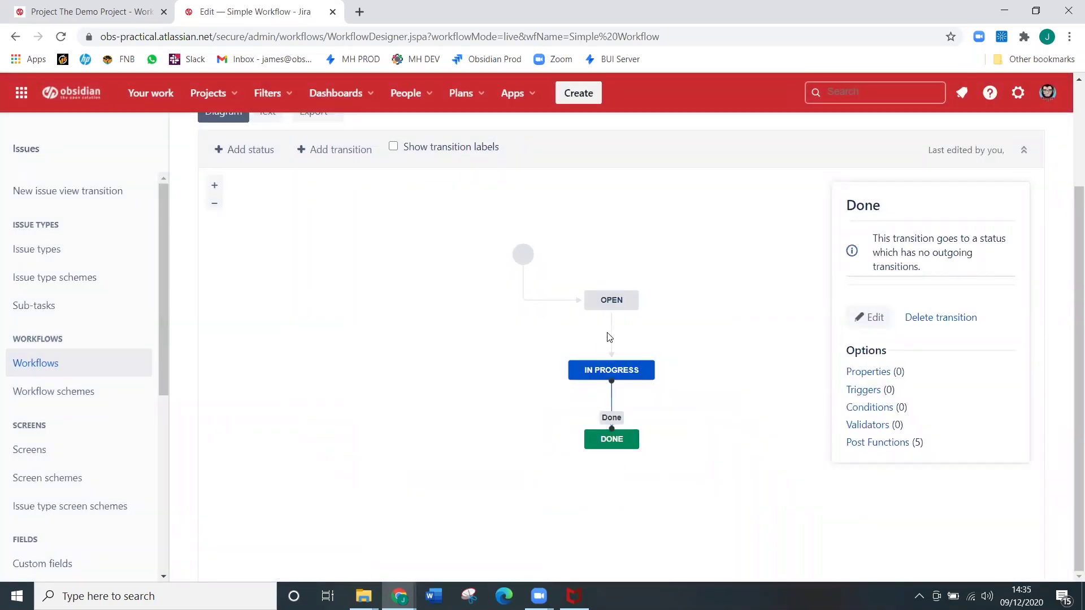
{"action": "mouse_move", "coordinate": [612, 439]}
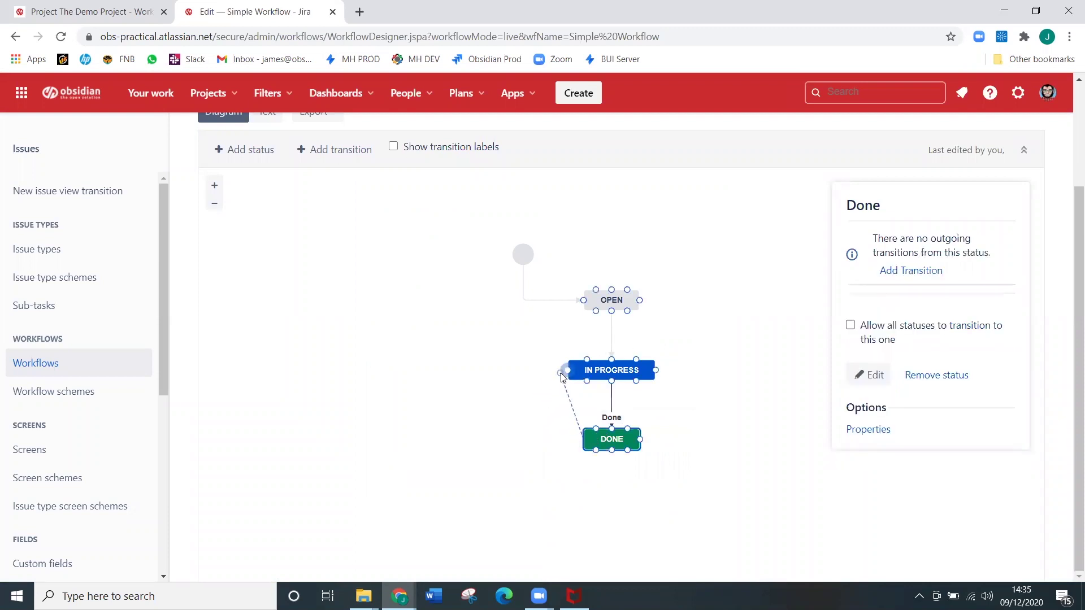
Step: Draw an 'In Progress' transition pointing back from DONE to IN PROGRESS
{"action": "left_click_drag", "start_coordinate": [584, 439], "coordinate": [561, 374]}
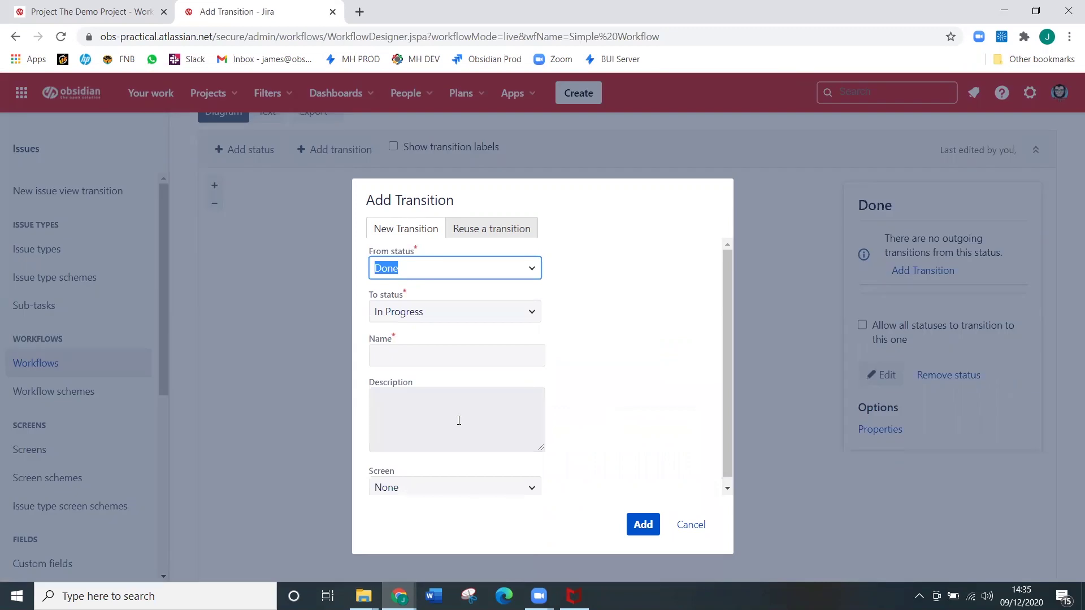
{"action": "left_click", "coordinate": [411, 356]}
{"action": "type", "text": "In Progress"}
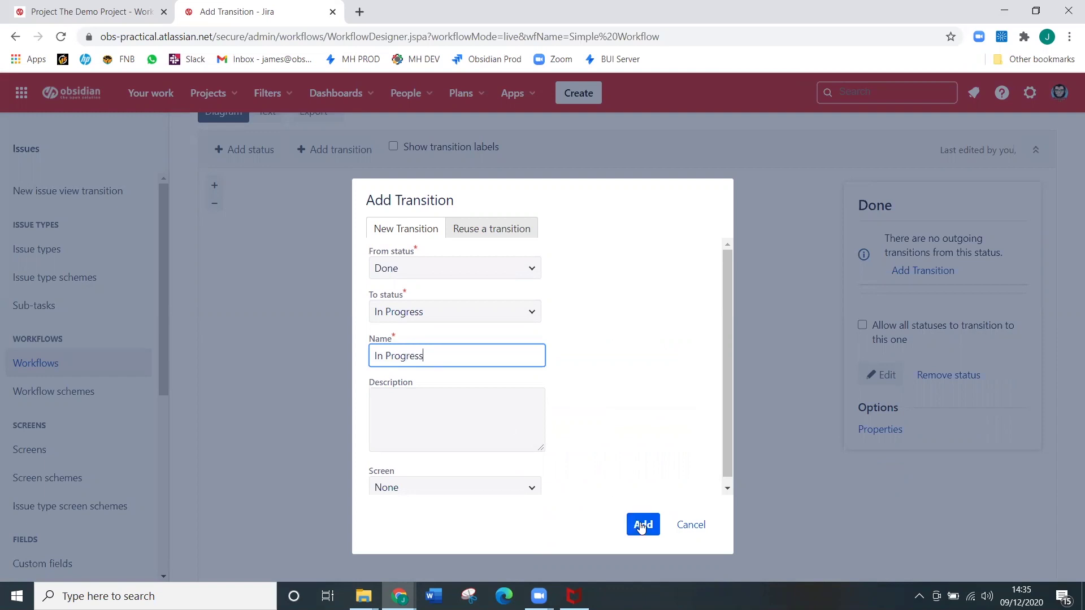
{"action": "left_click", "coordinate": [642, 526]}
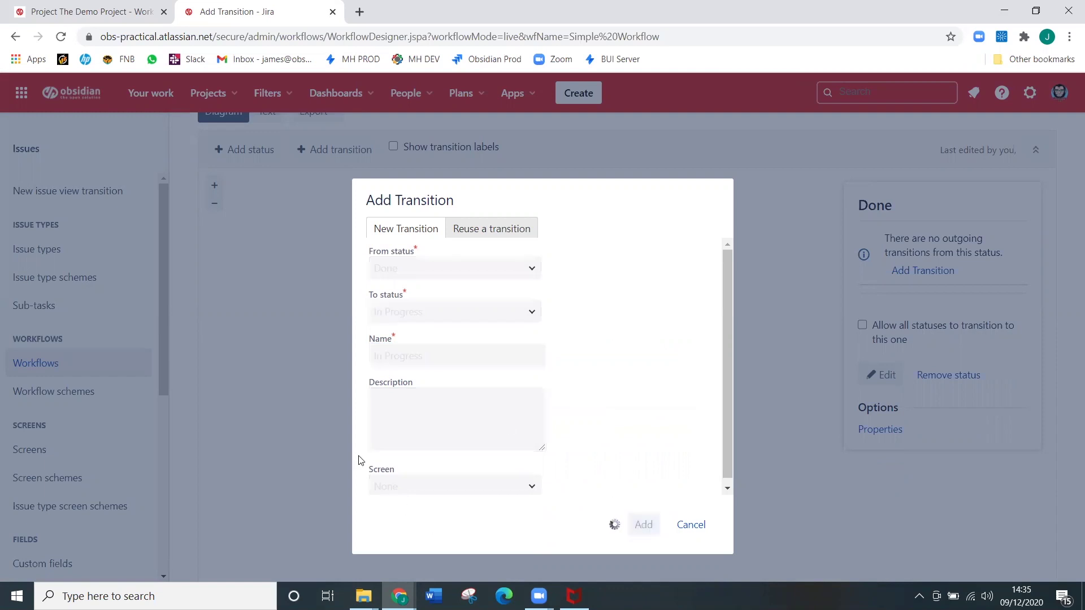